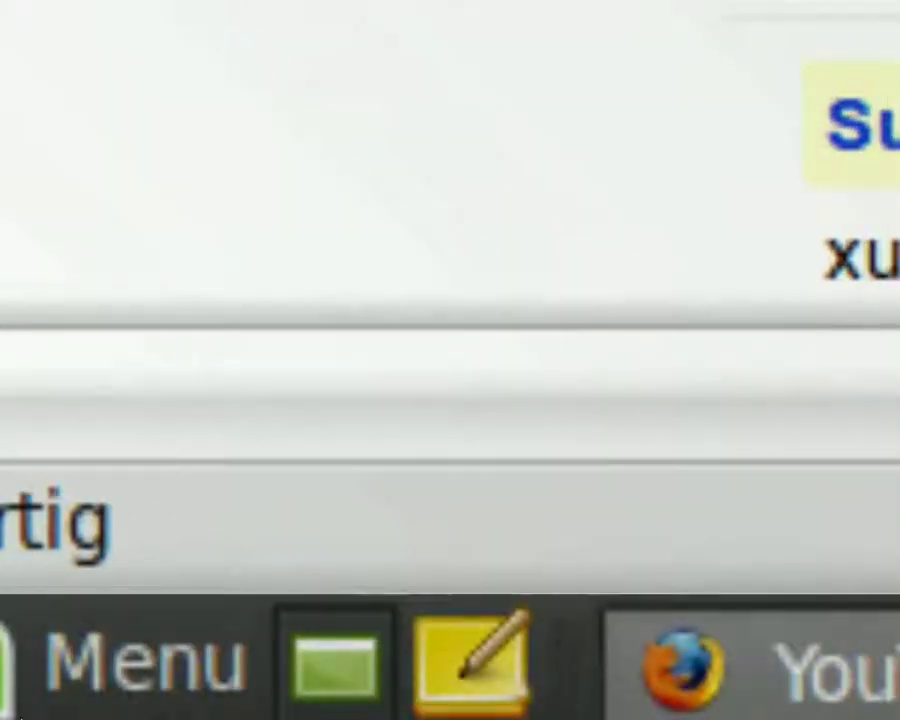
Launch gtk-recordMyDesktop by filtering the Mint Menu for 'gtk', then show its Erweitert settings
left_click(140, 660)
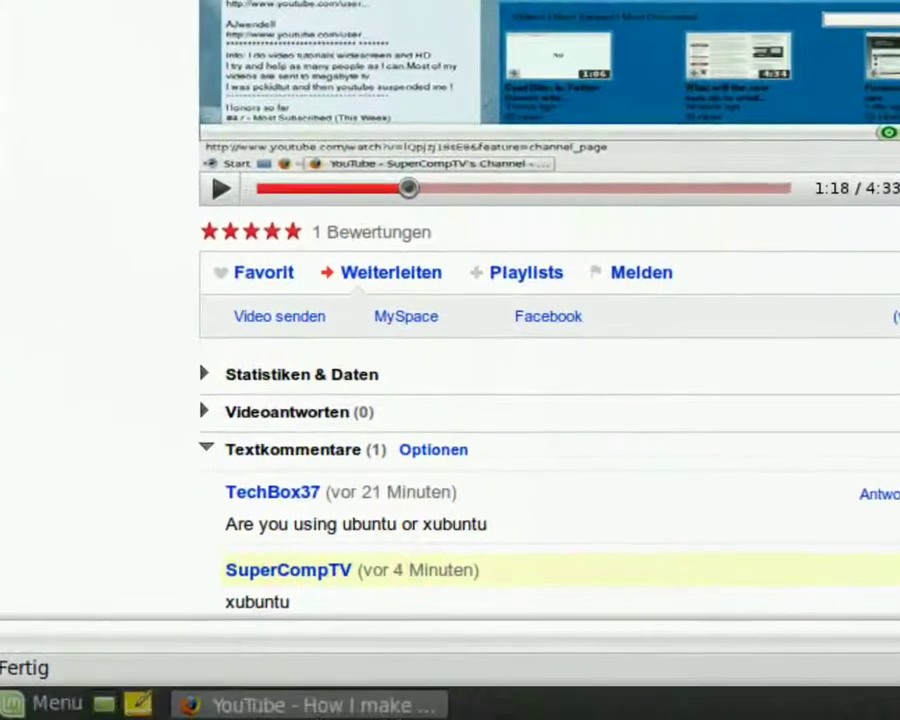
left_click(17, 708)
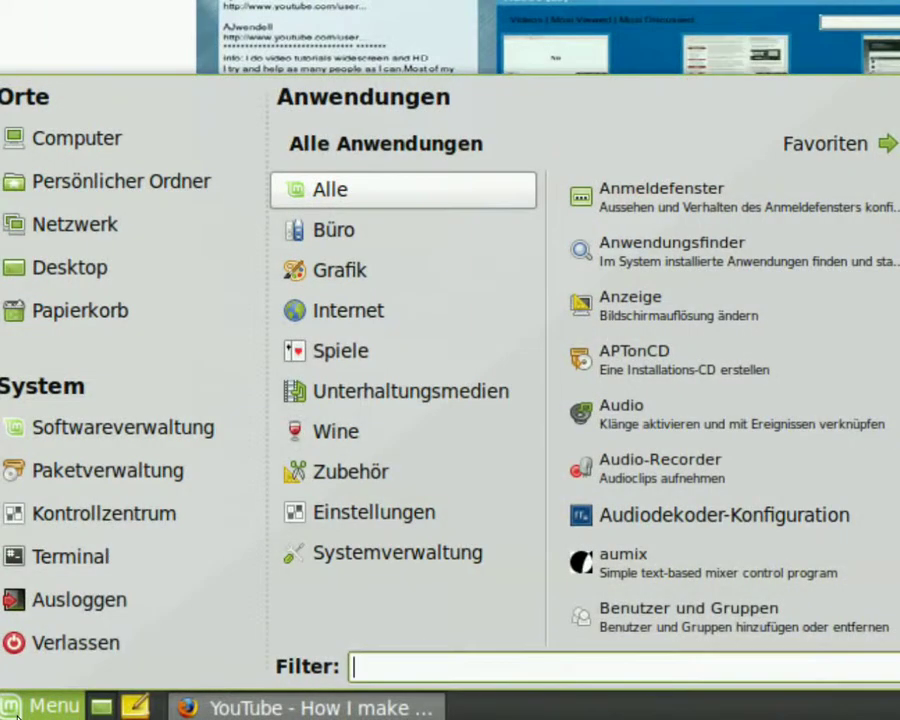
type("gtk")
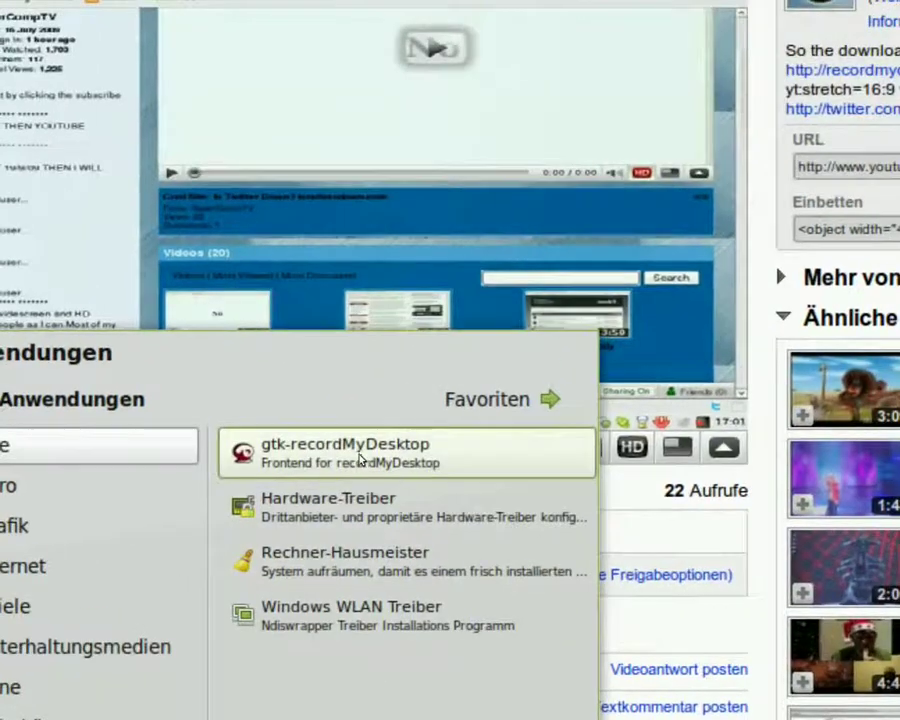
left_click(660, 195)
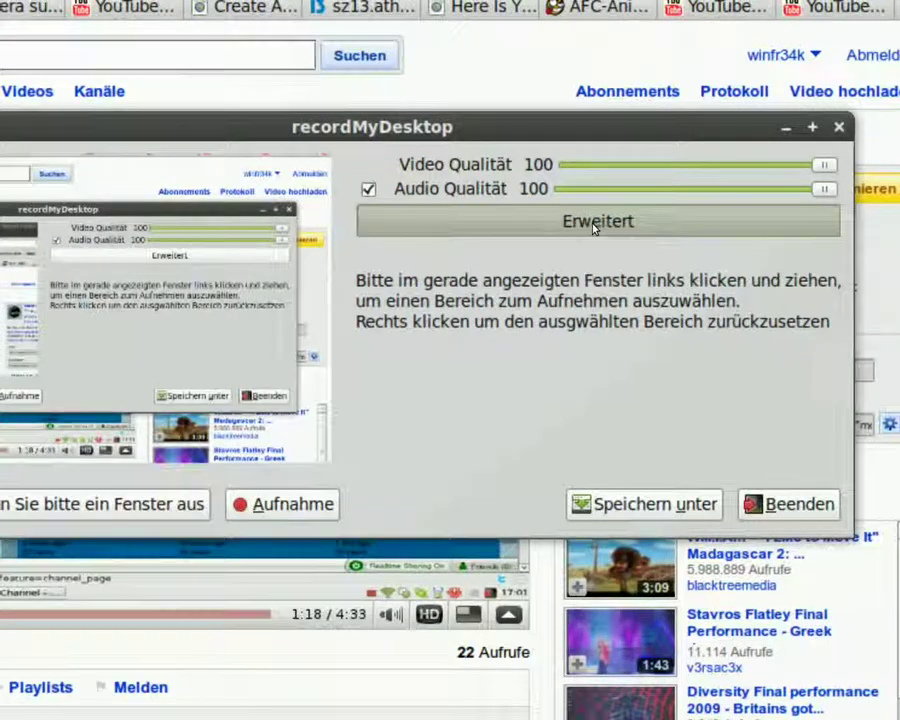
left_click(594, 224)
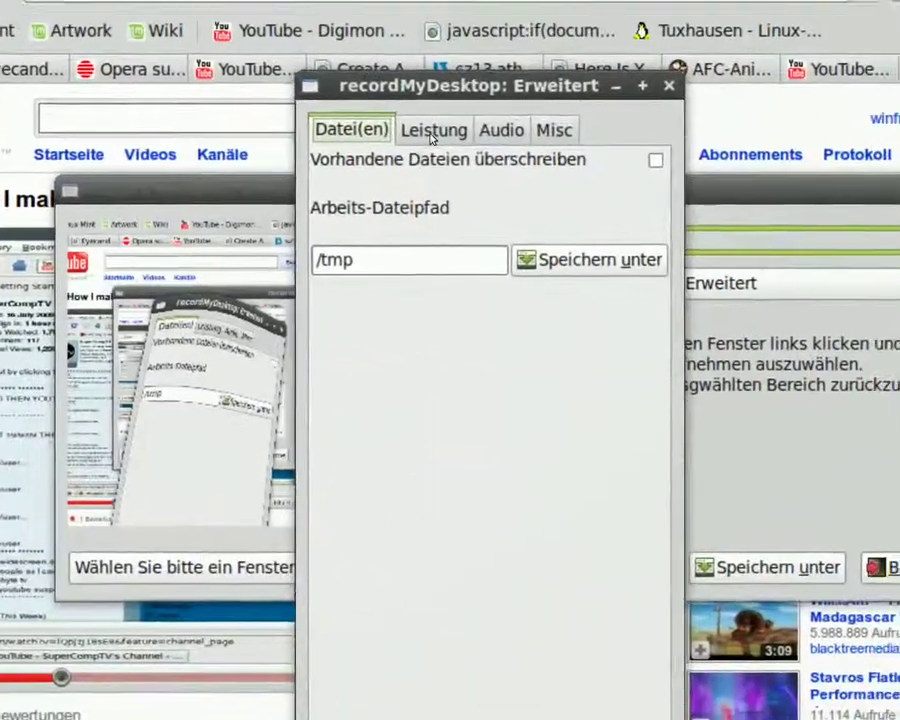
Check the Leistung tab's 25 frames per second, then view the Audio tab settings
left_click(557, 56)
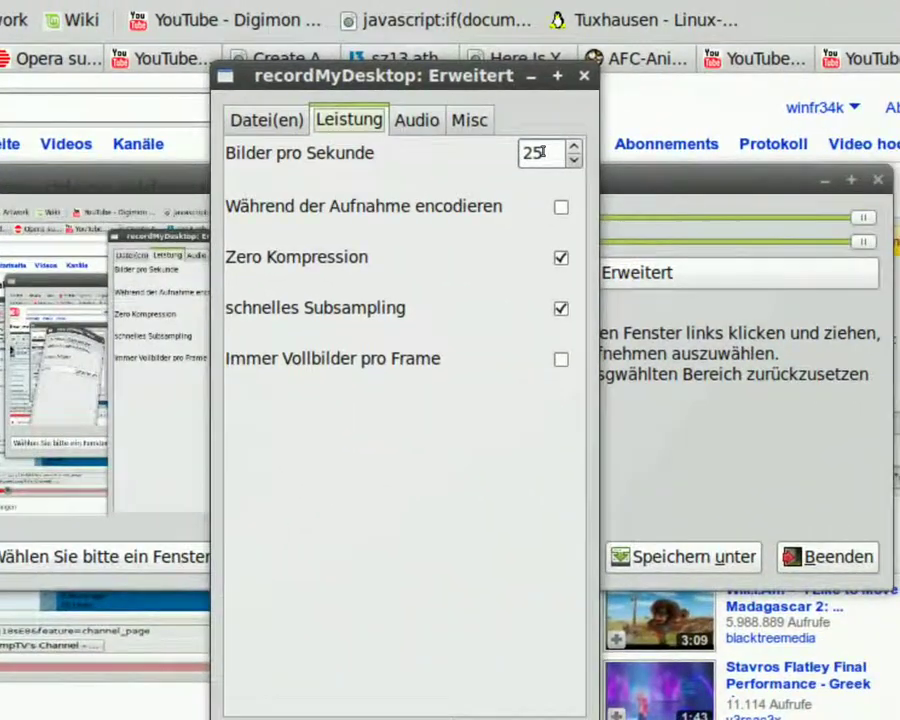
double_click(624, 147)
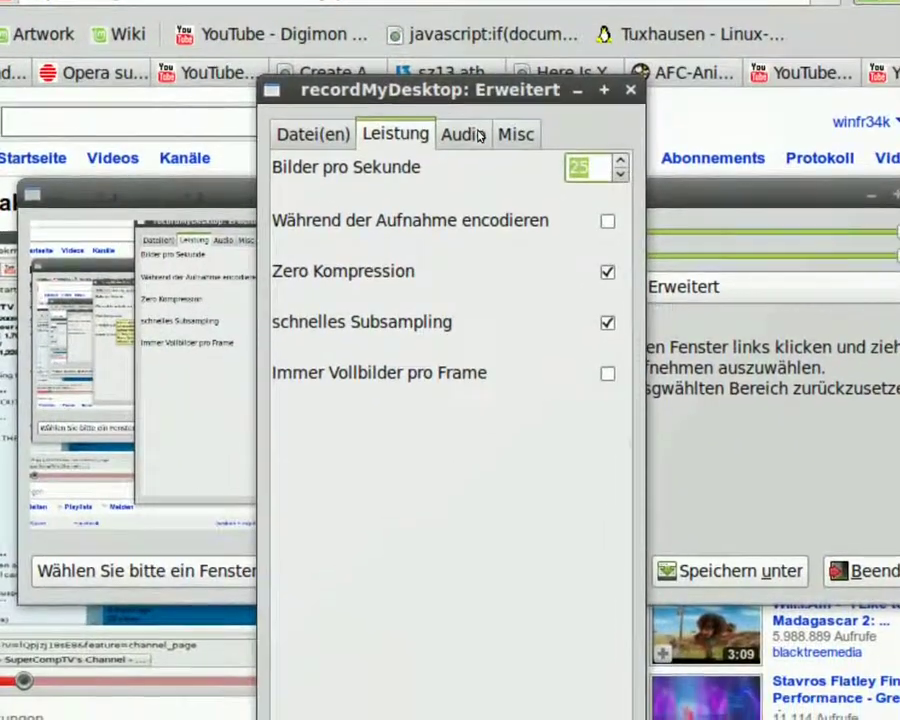
left_click(478, 135)
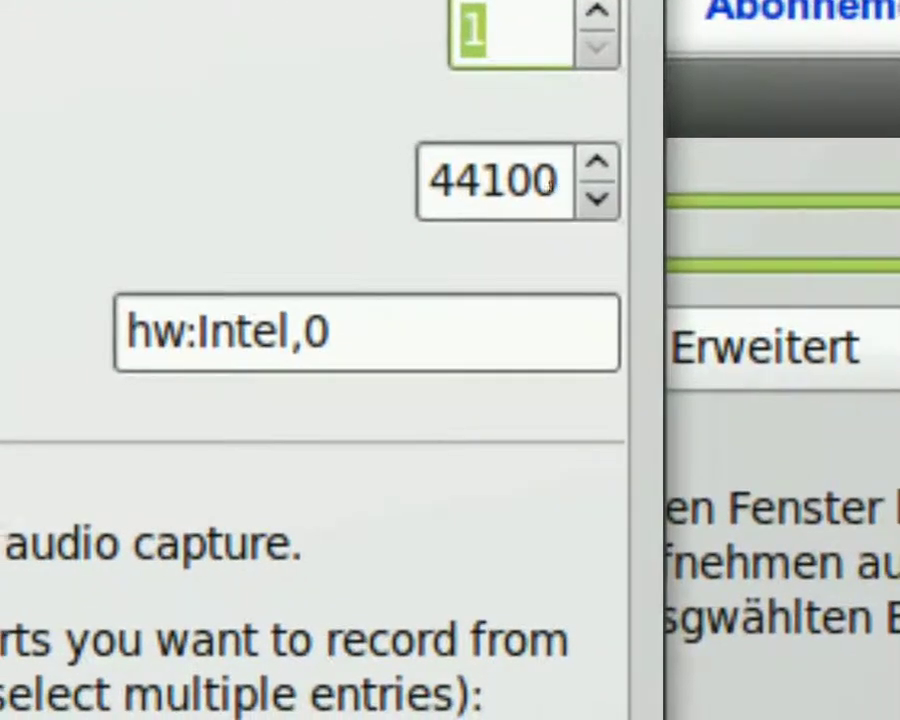
Replace the 44100 audio frequency with 22050
left_click(576, 211)
double_click(576, 211)
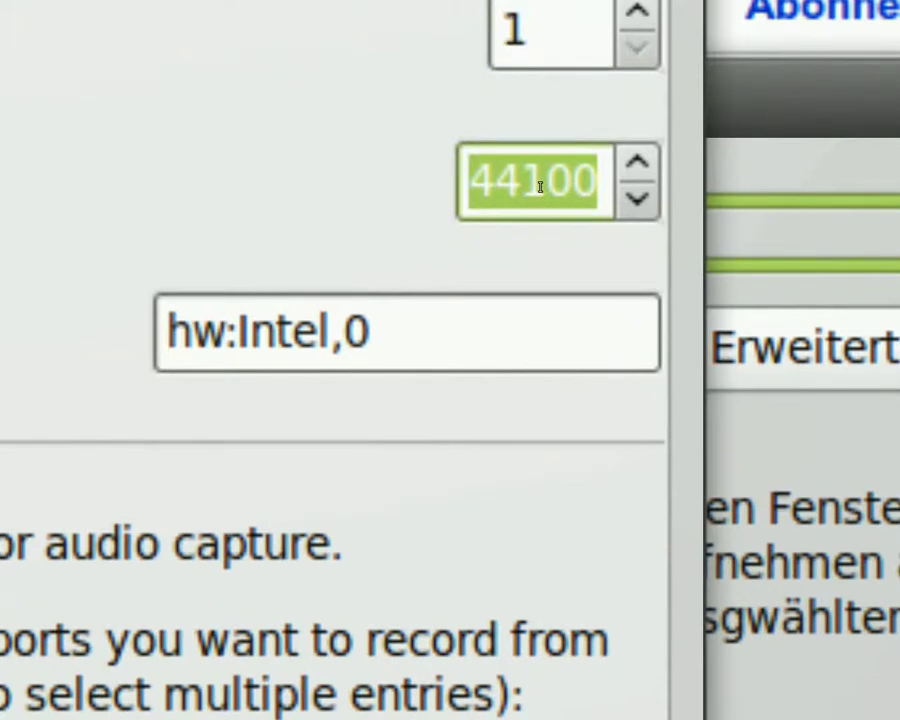
type("22")
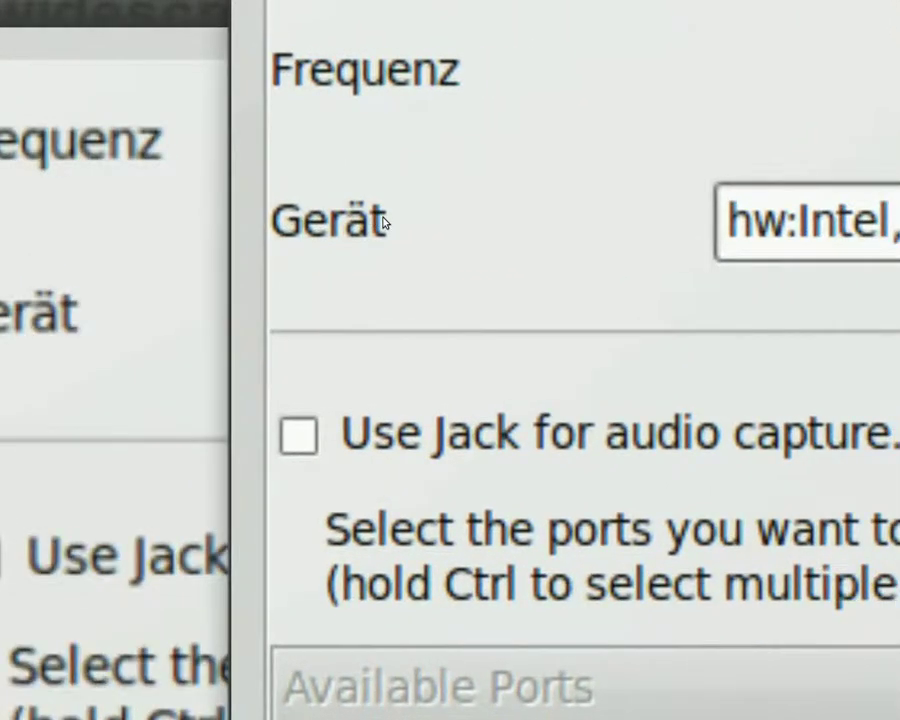
Inspect the hw:Intel,0 audio device name, selecting its ,0 ending
mouse_move(466, 218)
key("Tab")
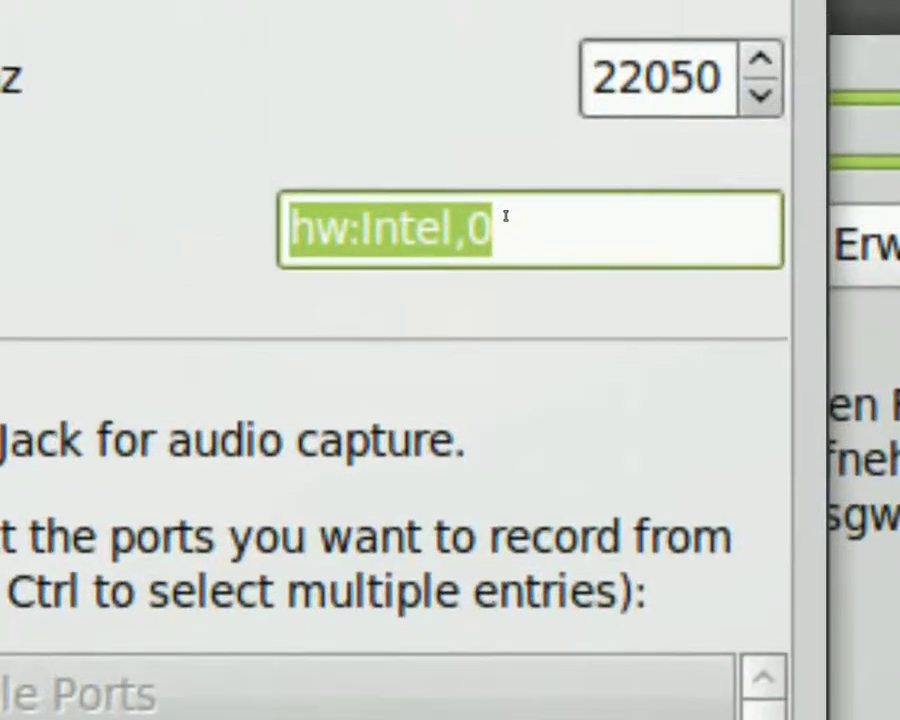
mouse_move(364, 173)
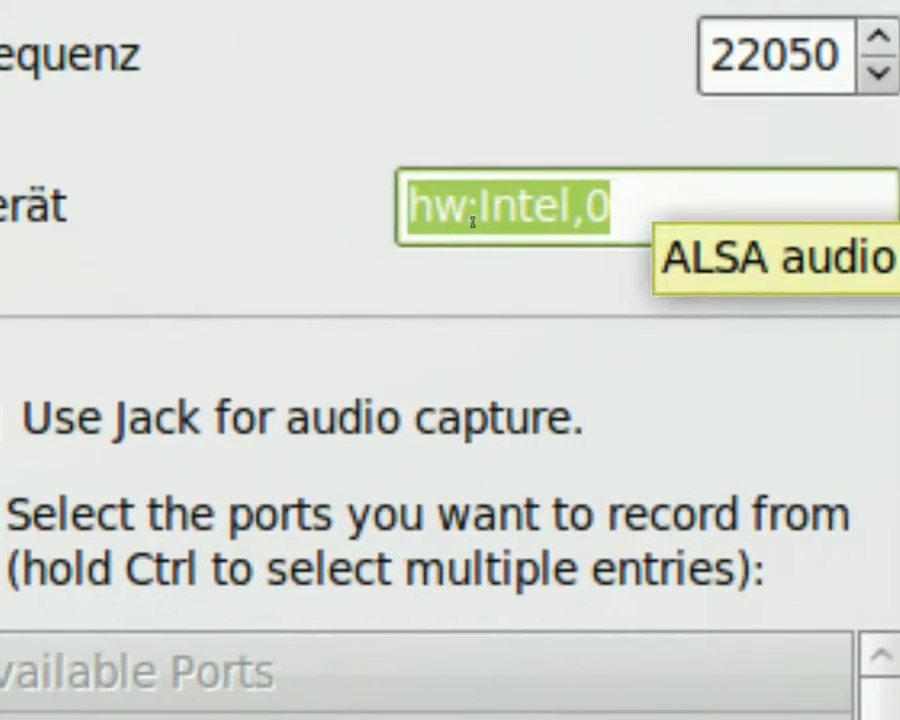
left_click(354, 238)
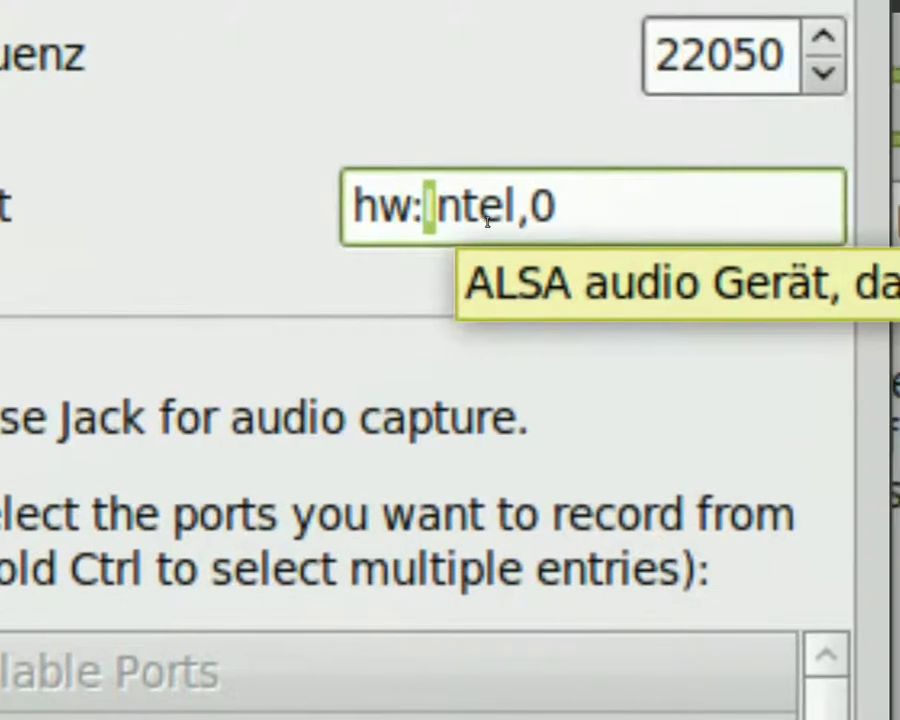
key("Right")
key("Right")
key("Right")
left_click_drag(612, 208, 569, 218)
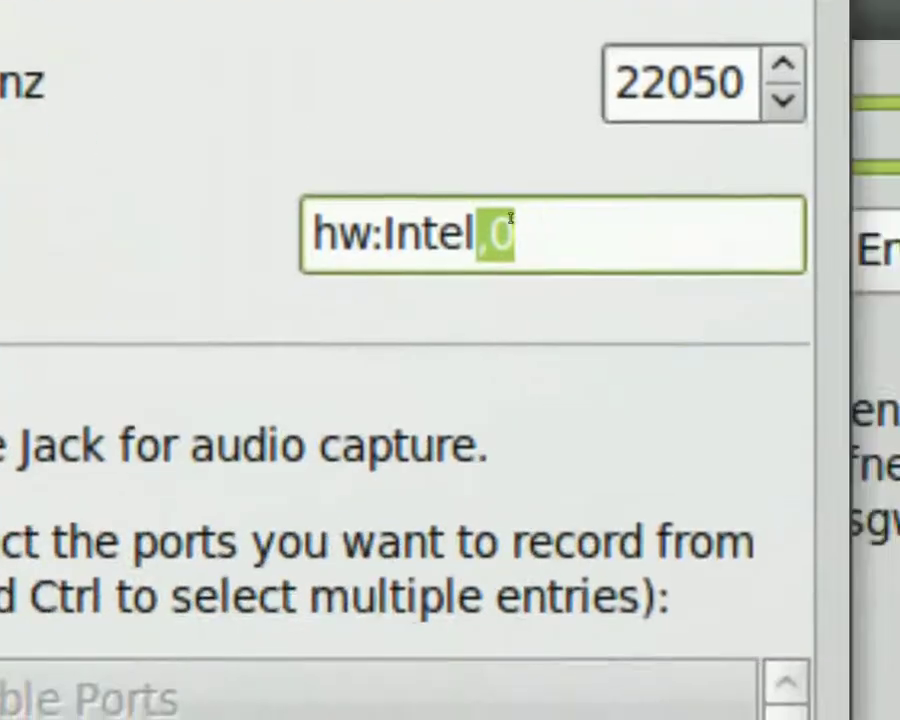
left_click(650, 381)
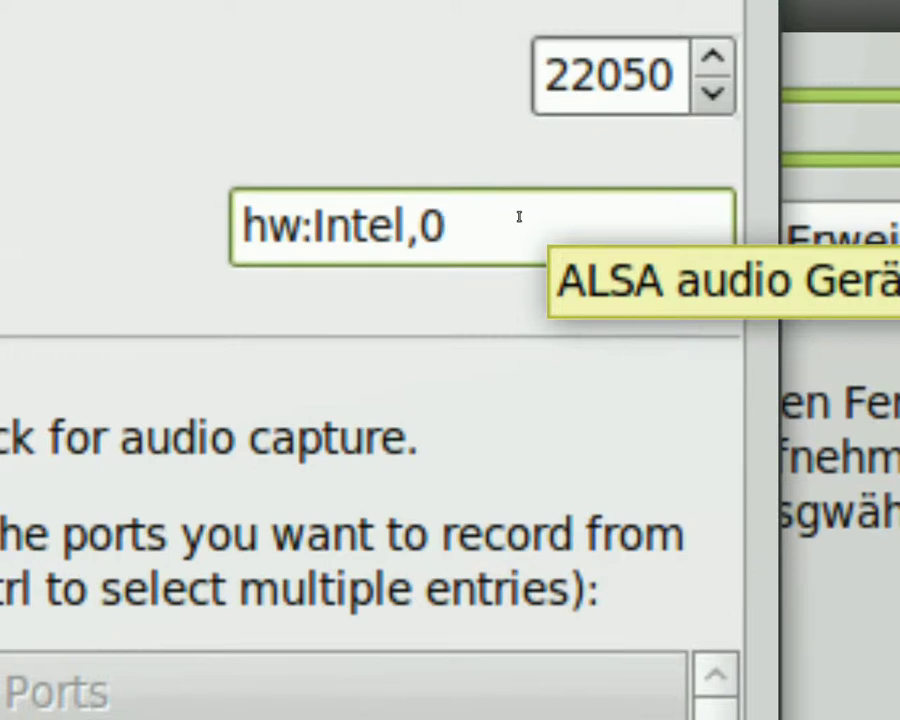
Replace the hw:Intel,0 audio device with DEFAULT, after briefly trying pulse
left_click_drag(519, 217, 199, 217)
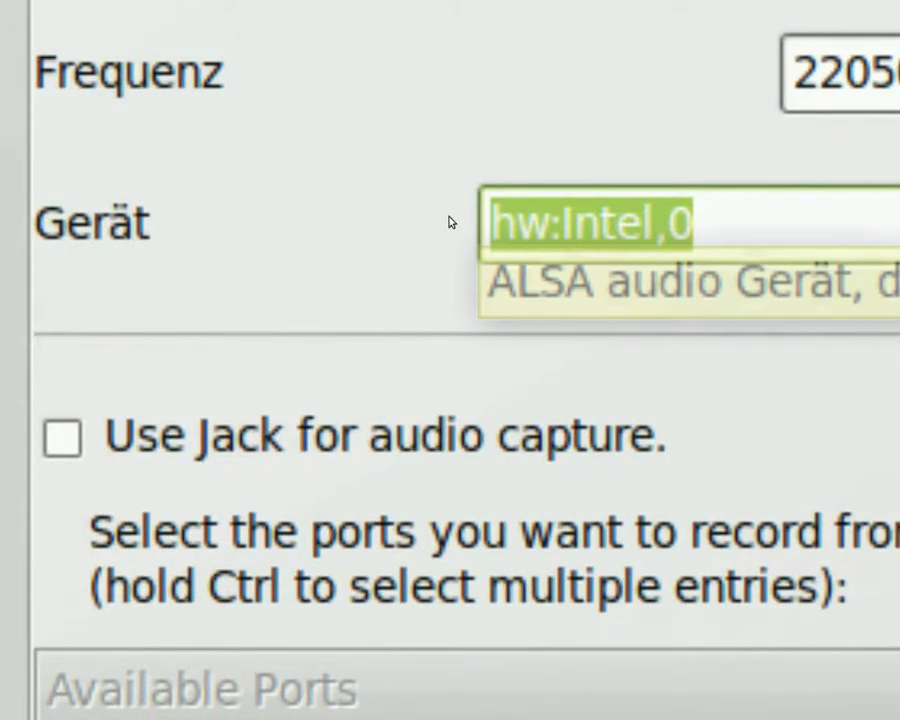
type("DEFAULT")
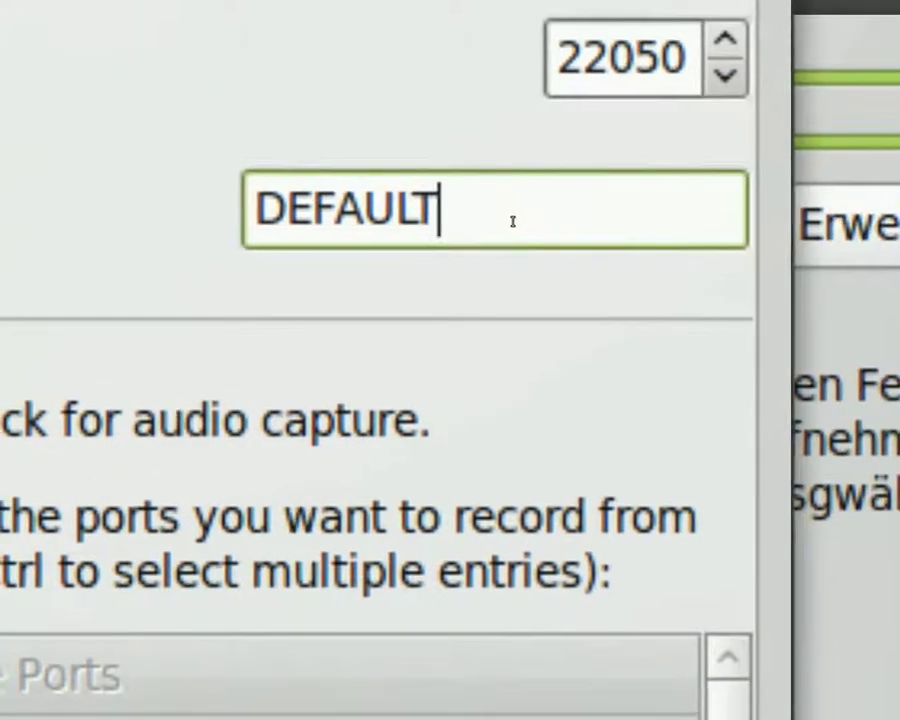
left_click_drag(752, 236, 467, 256)
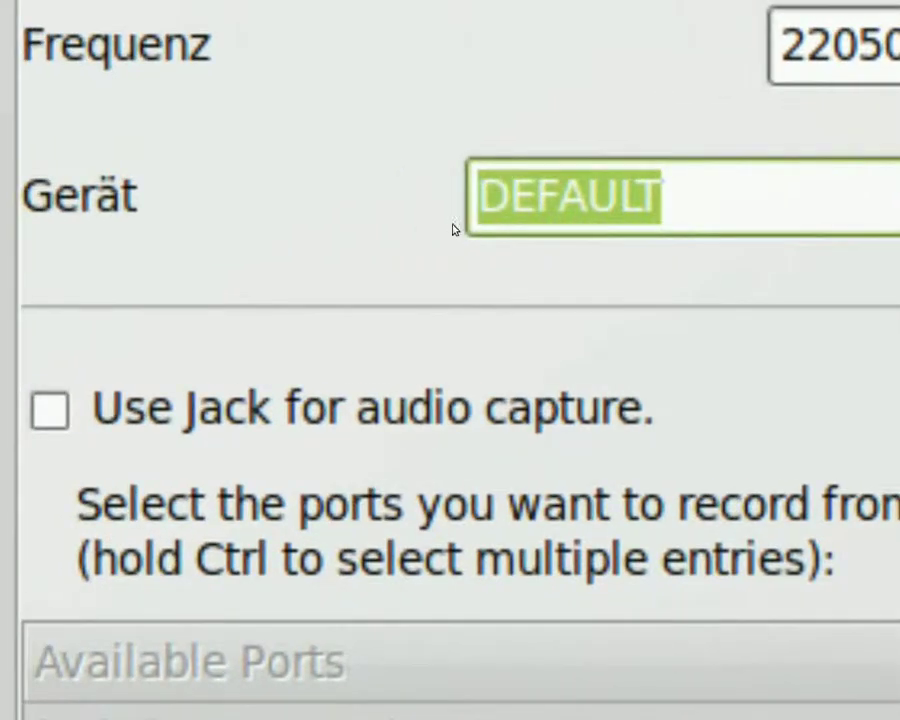
type("pulse")
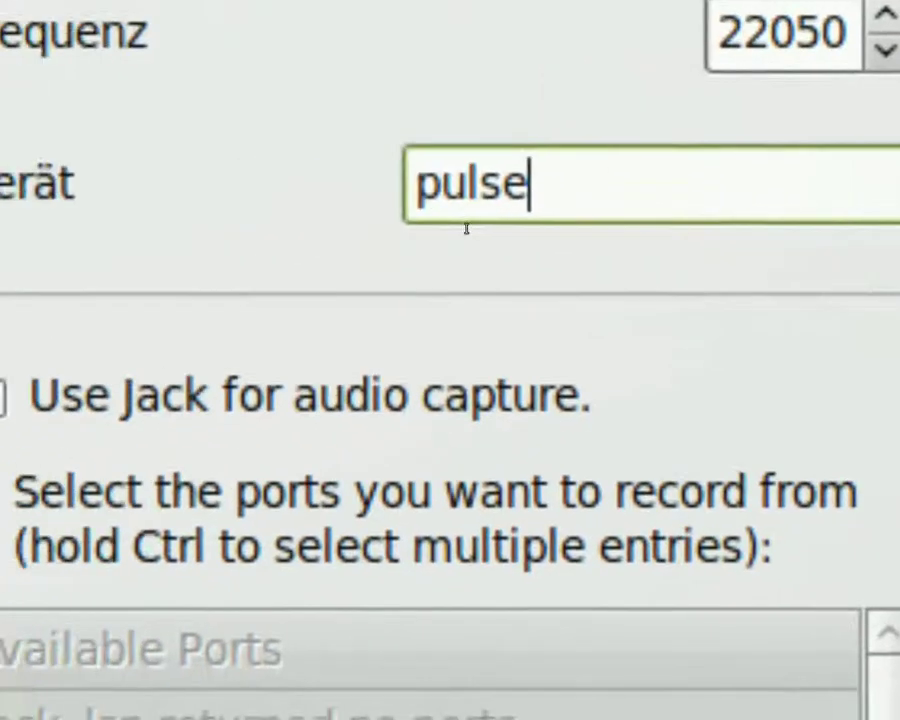
double_click(466, 226)
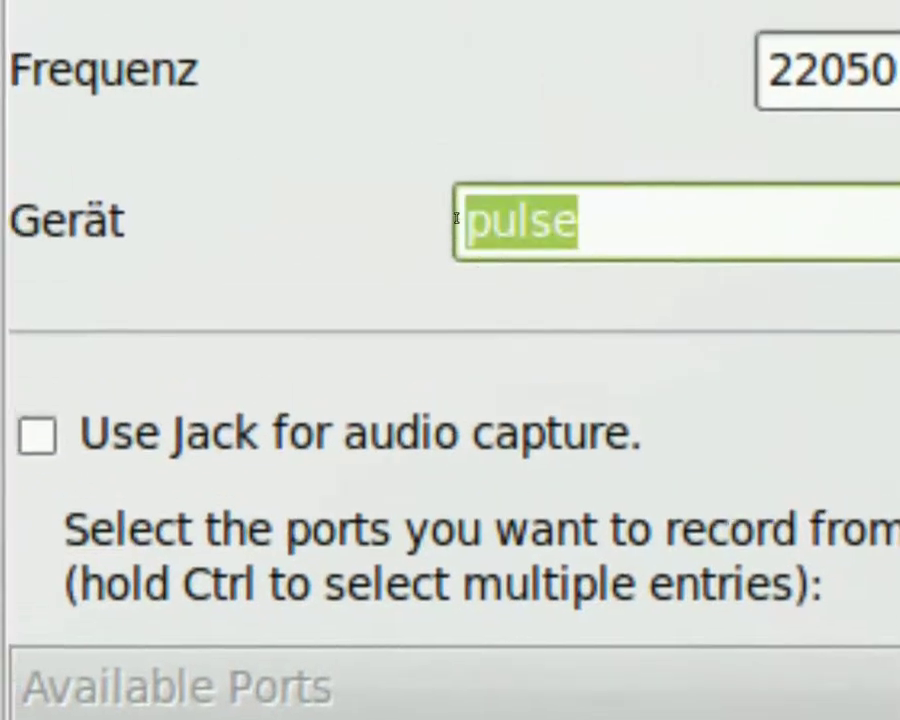
type("DEFAULT")
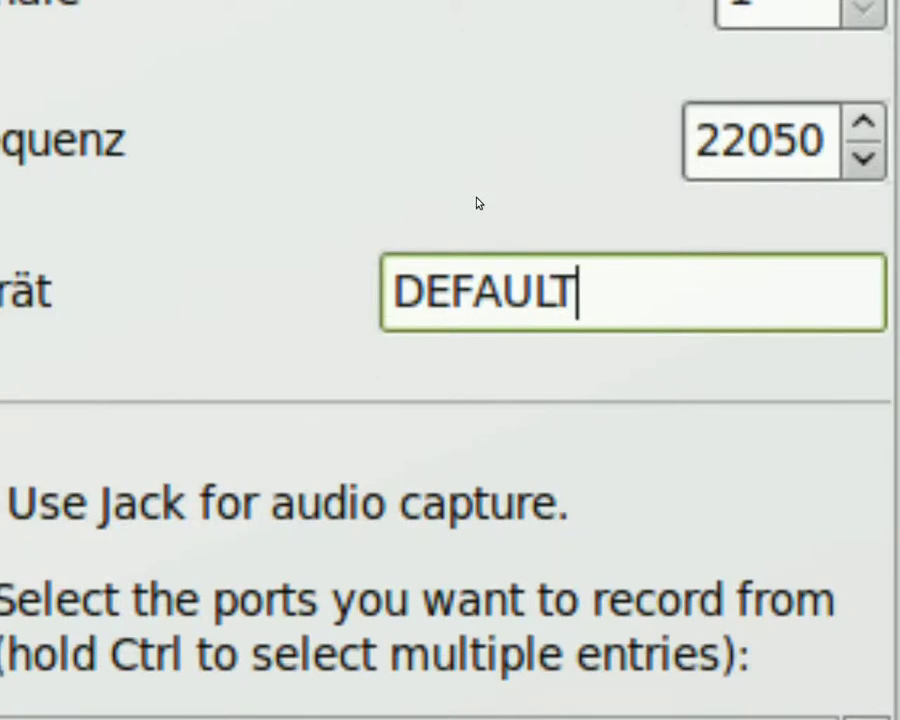
key("ctrl+a")
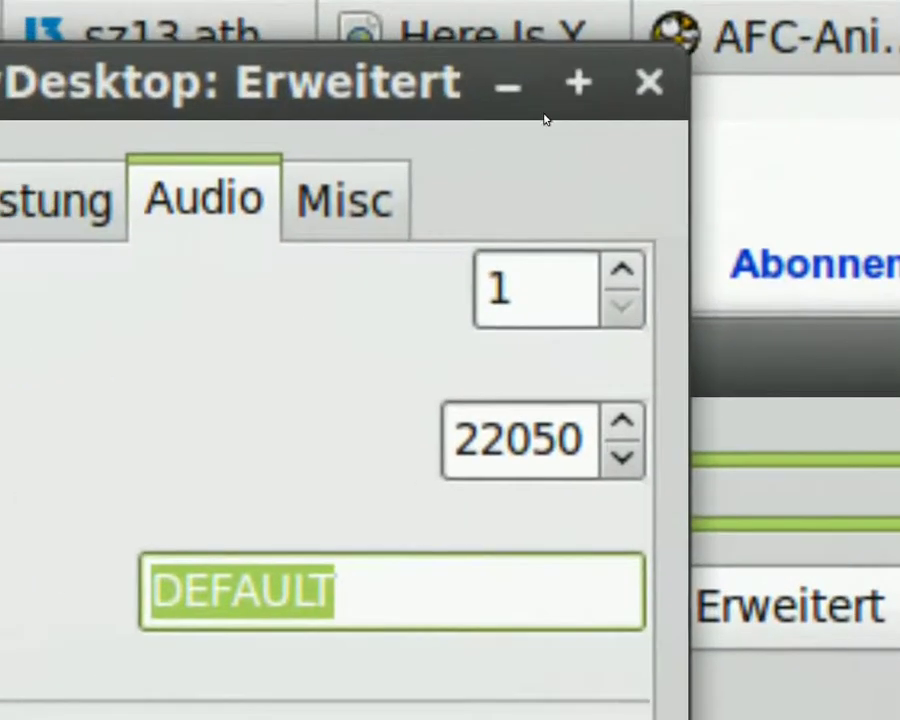
Close the recorder's advanced settings and bring up Skype's Optionen from its tray menu
key("Escape")
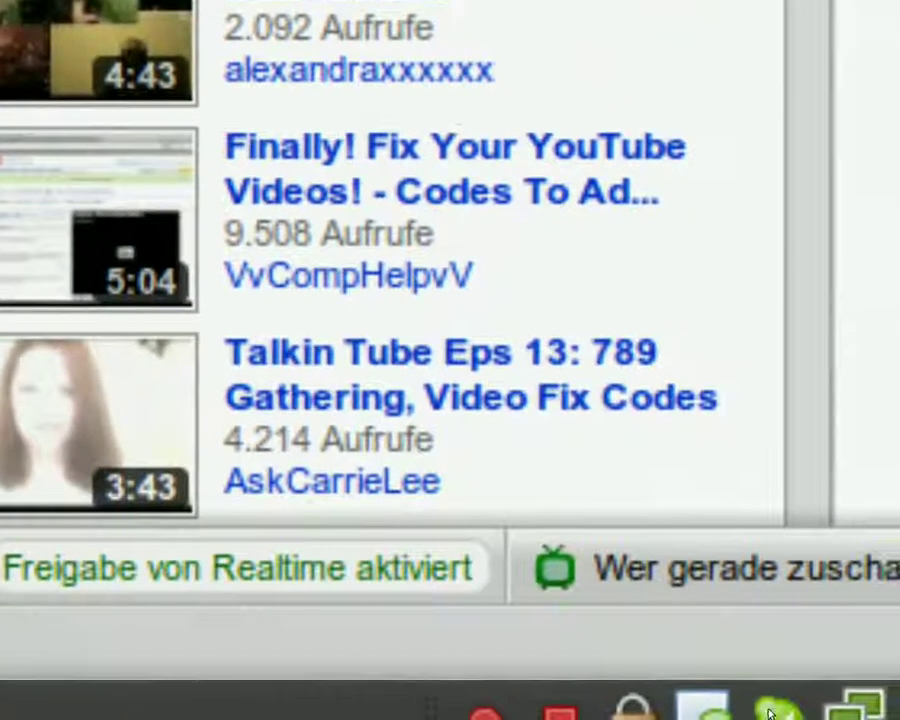
left_click(757, 710)
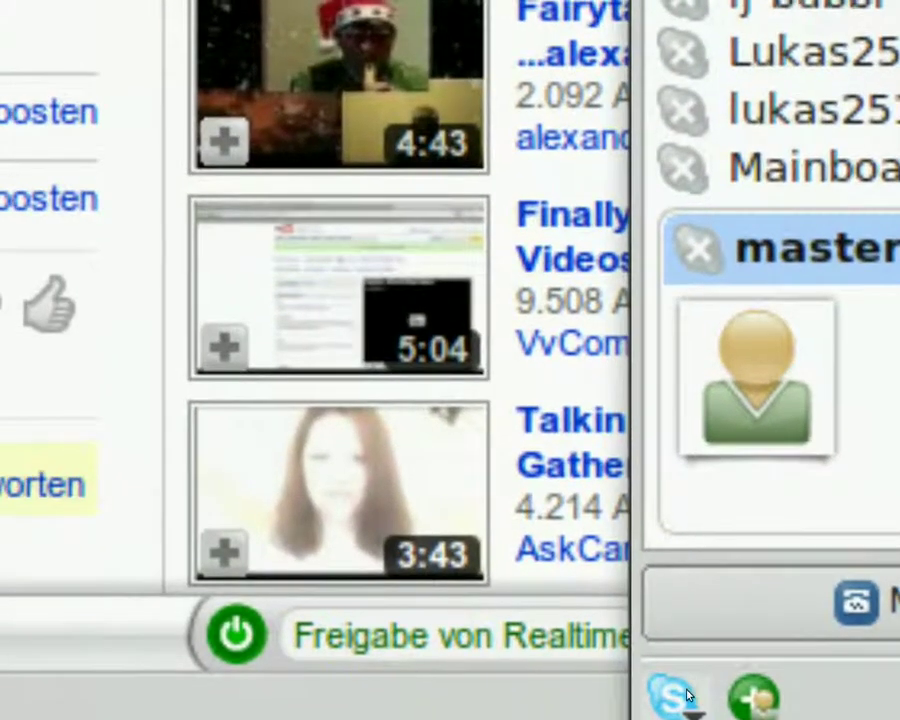
right_click(688, 694)
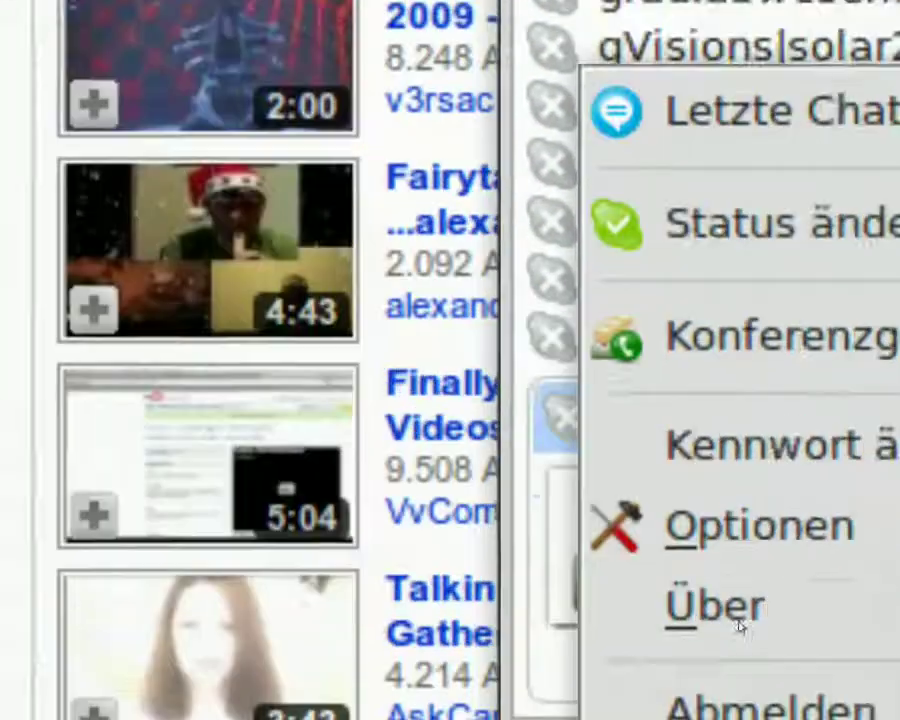
left_click(740, 623)
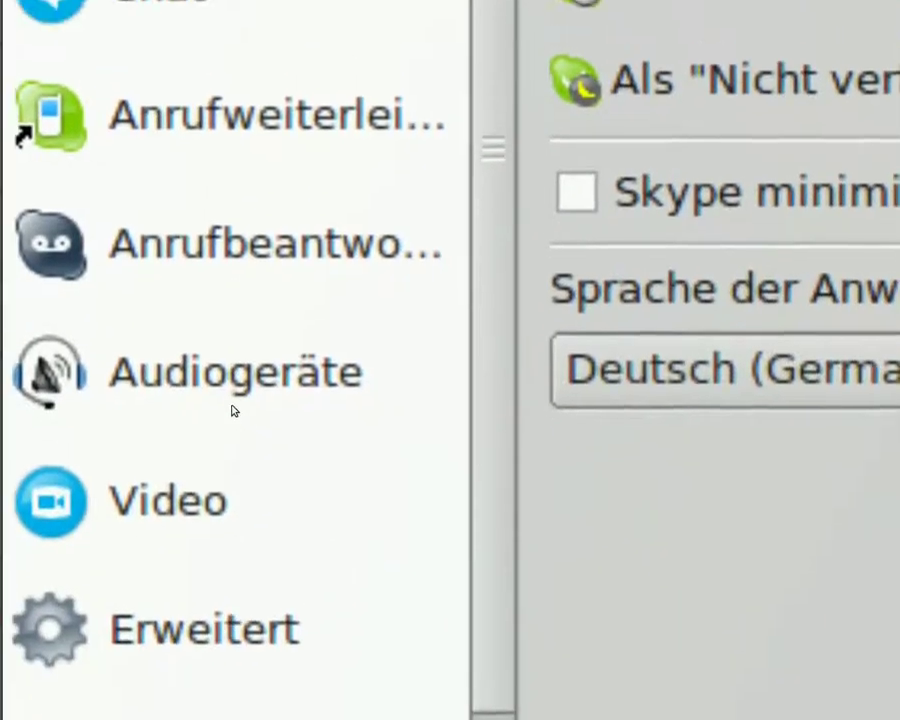
On Skype's Audiogeräte page, keep HDA Intel (hw:Intel,0) as the microphone
left_click(236, 458)
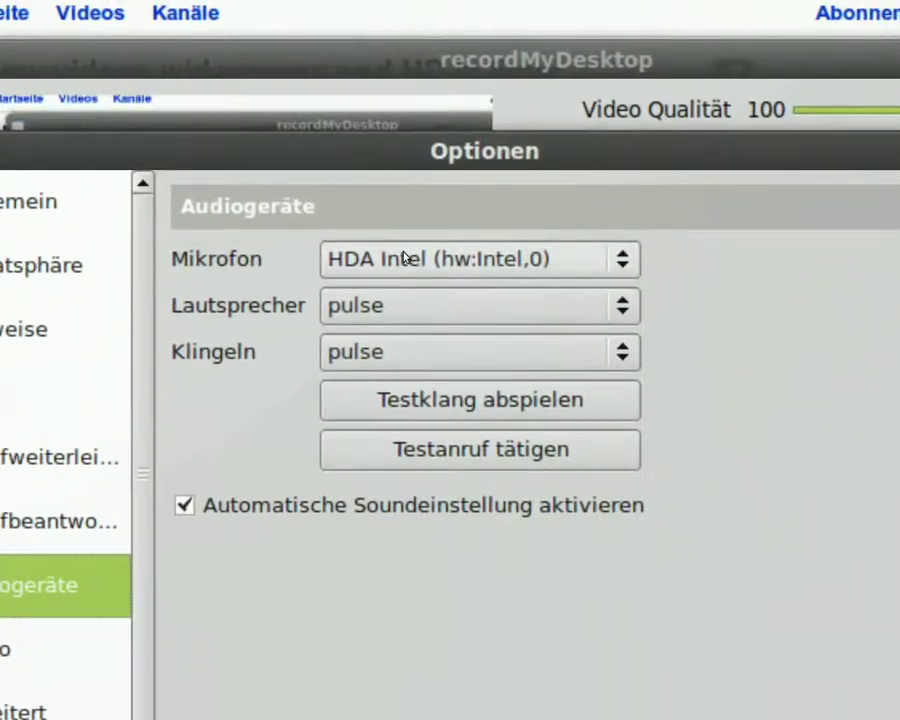
left_click(361, 249)
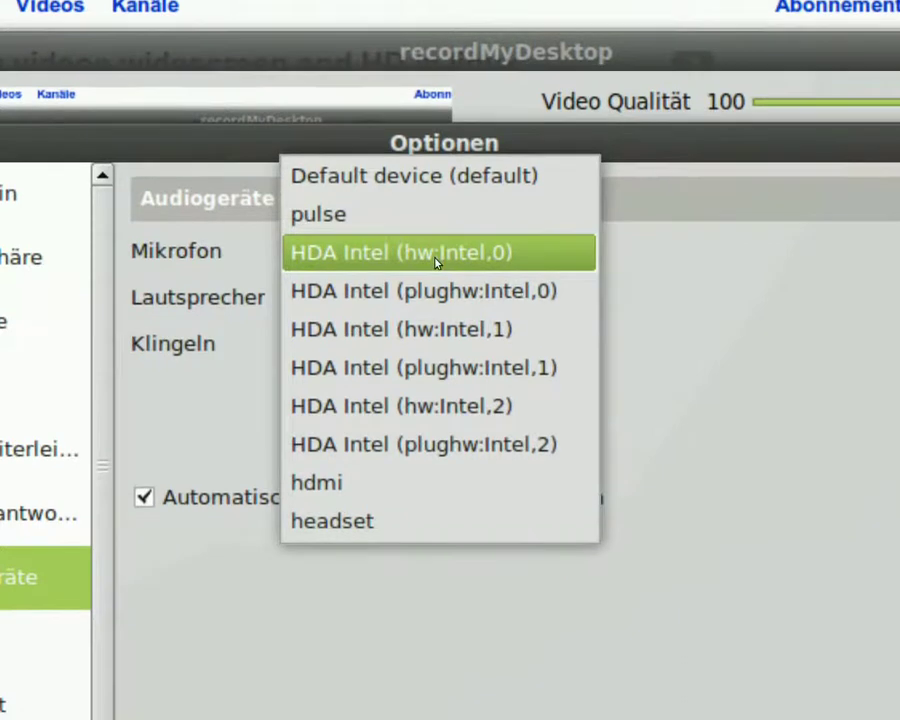
left_click(435, 260)
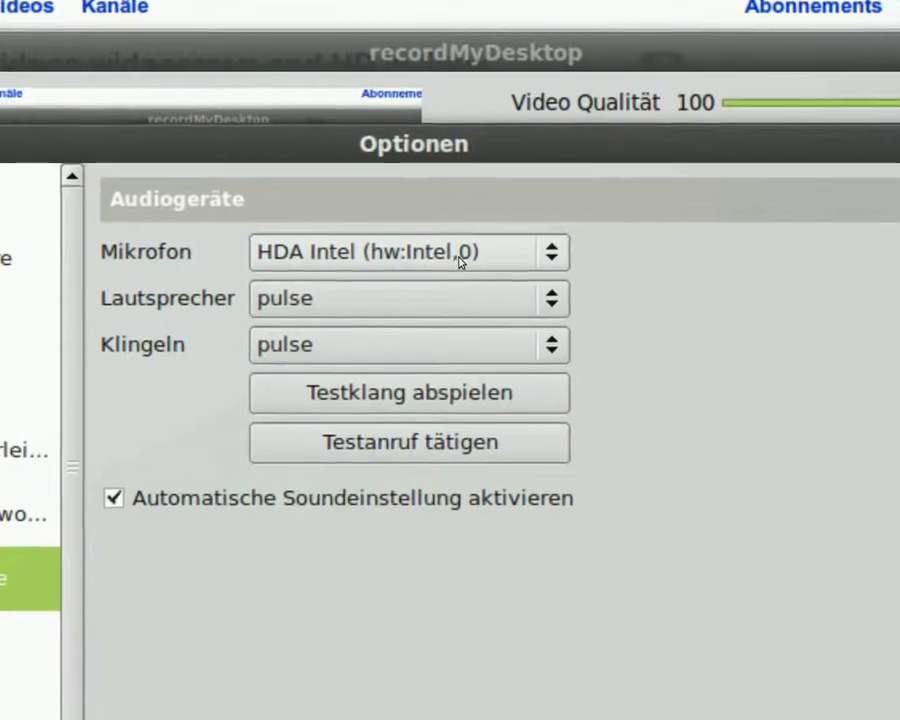
left_click(460, 262)
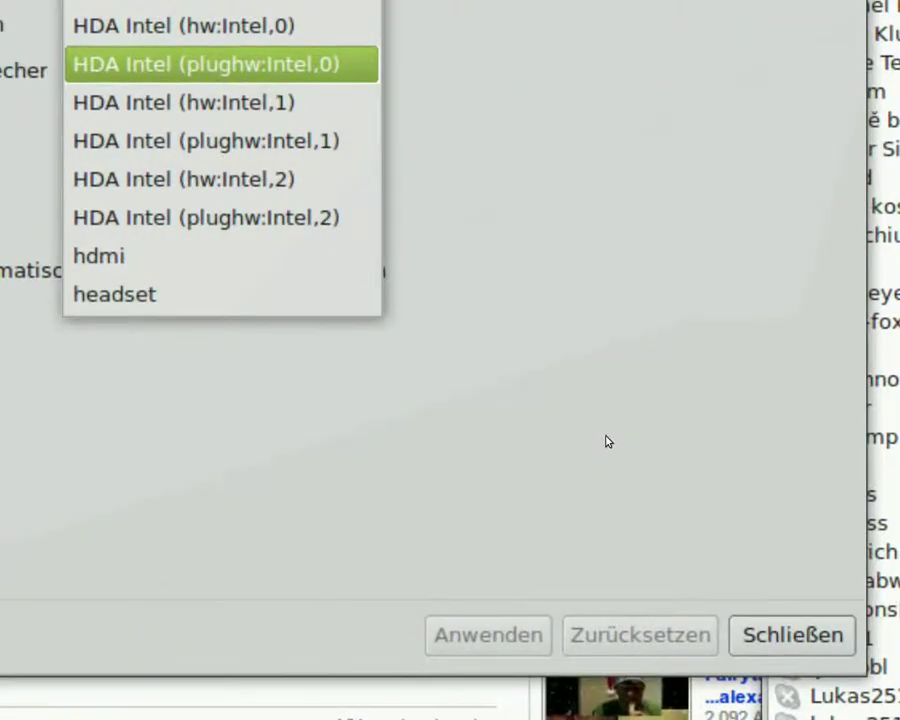
left_click(606, 441)
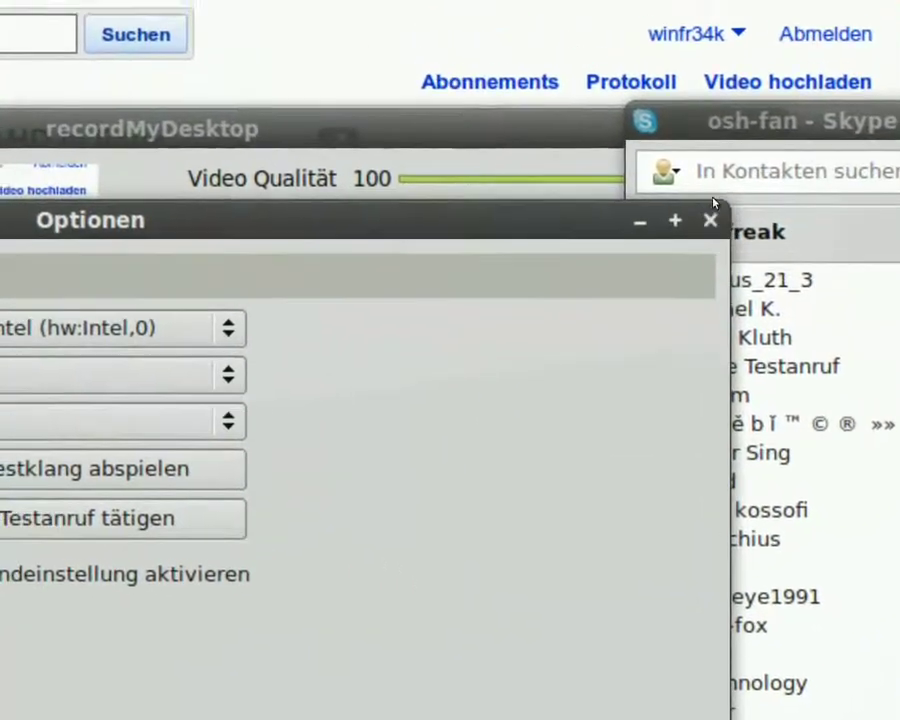
Close Skype's options and reopen the recorder's Misc settings, marking the $DISPLAY value
left_click(710, 219)
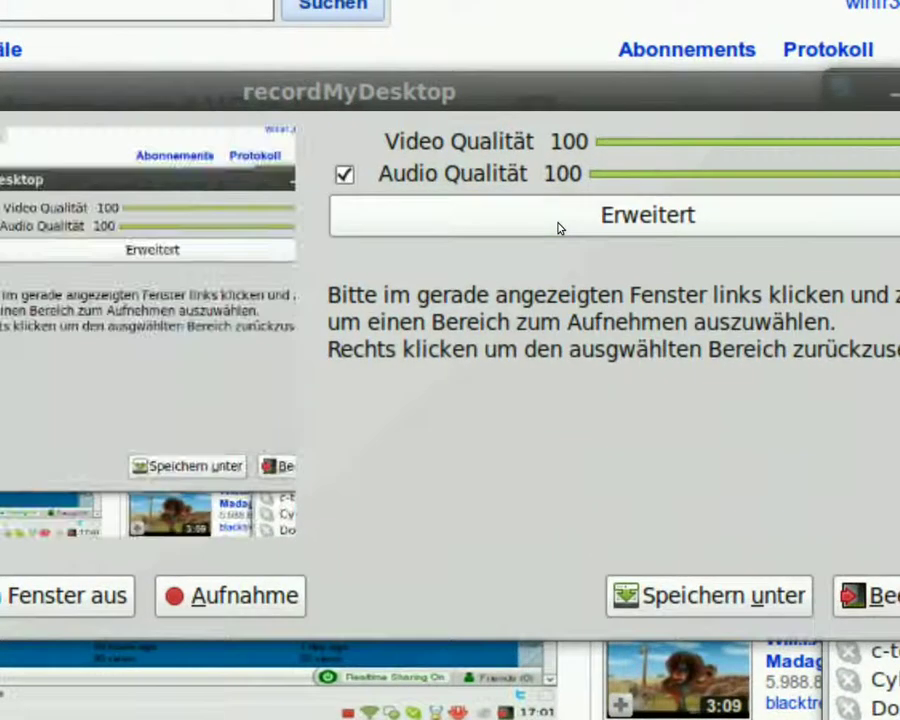
left_click(558, 228)
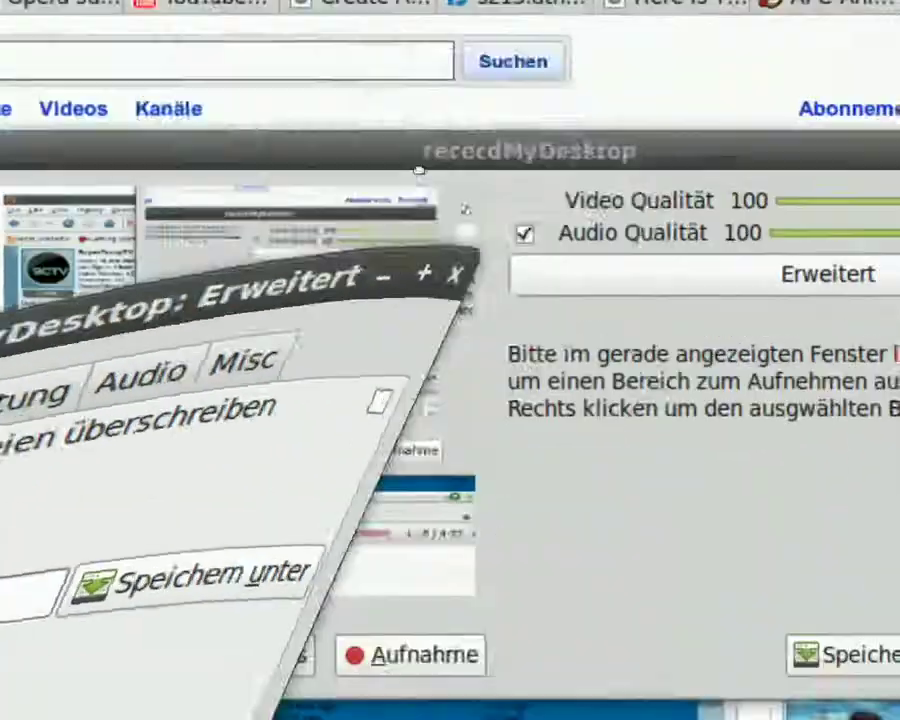
left_click(450, 137)
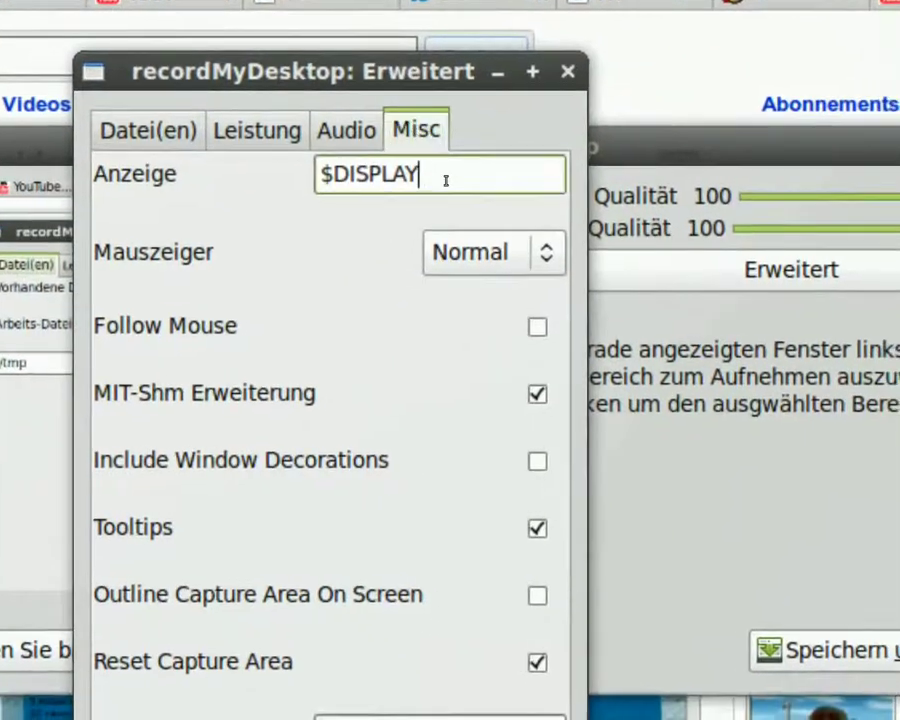
left_click_drag(464, 206, 316, 213)
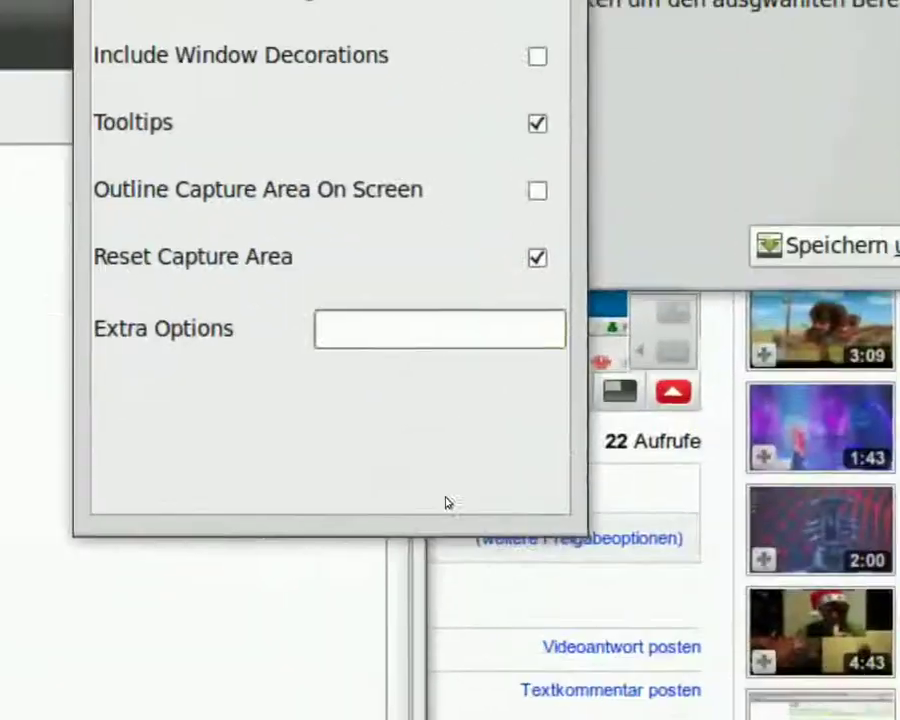
Close the advanced settings, quit recordMyDesktop, and minimize the Skype contact list
left_click(476, 72)
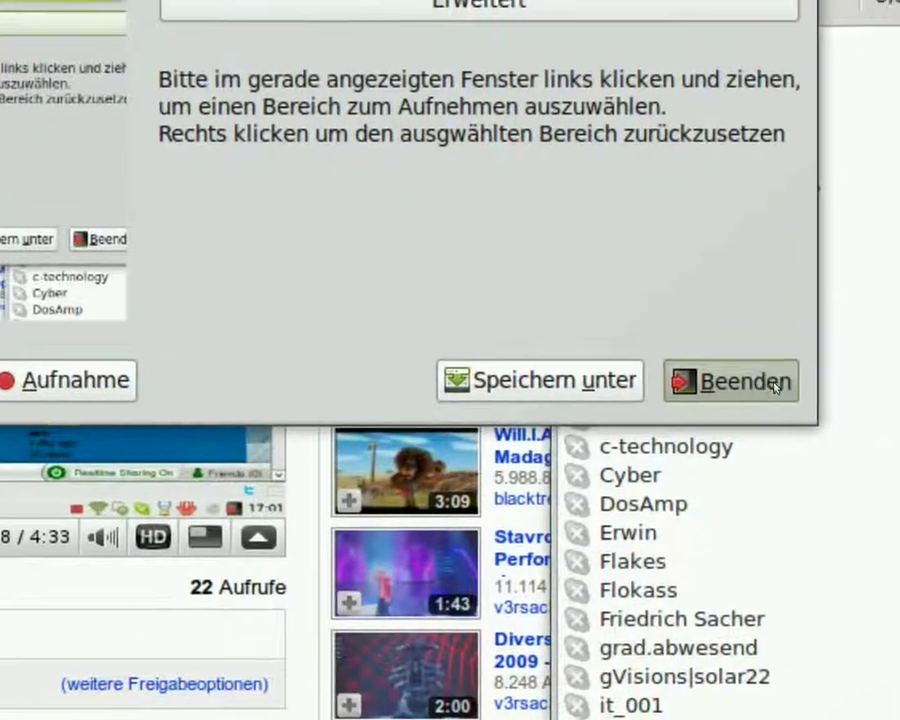
left_click(720, 450)
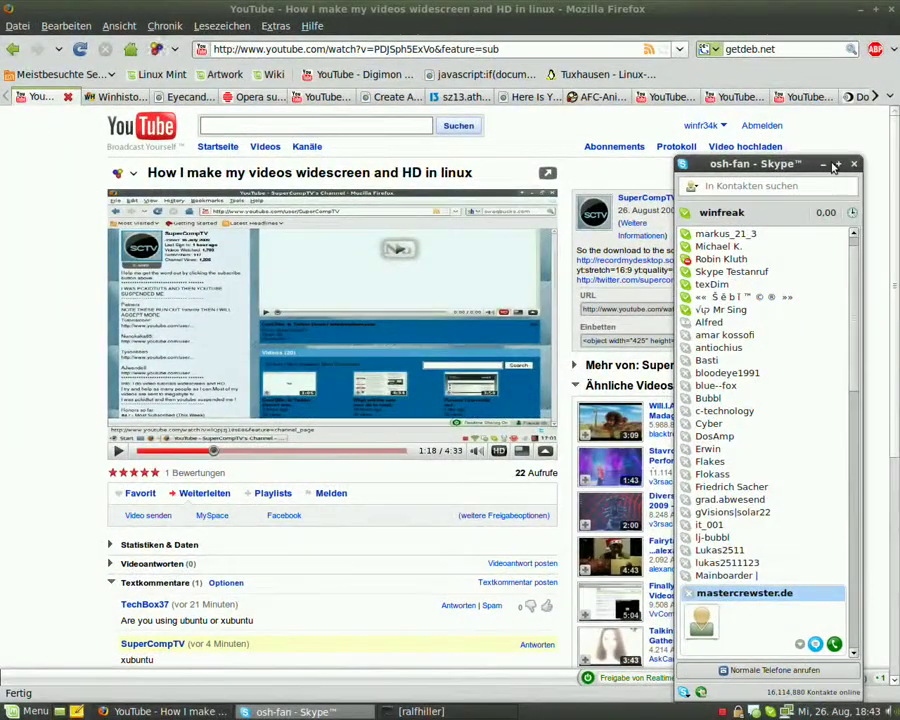
left_click(829, 165)
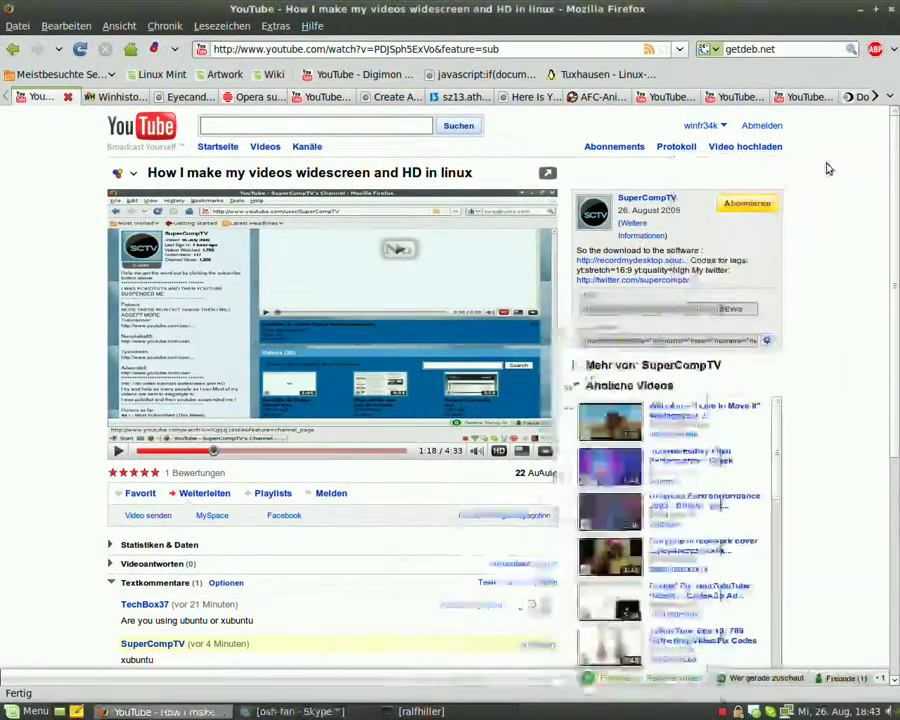
Minimize Firefox, open the HDA Intel mixer, close two duplicate mixer windows and centre the last
left_click(861, 9)
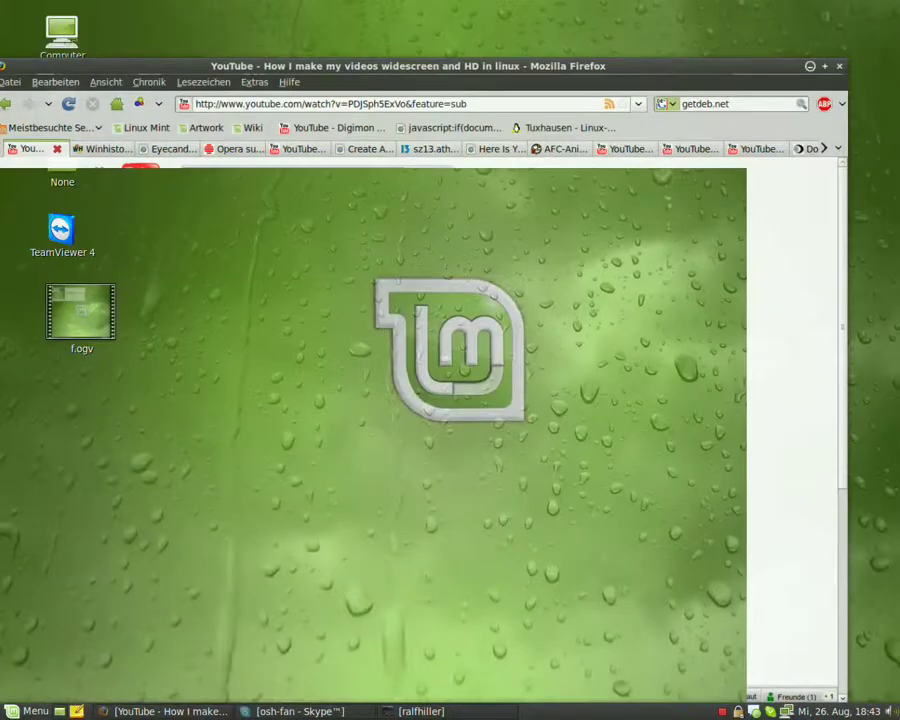
left_click(889, 711)
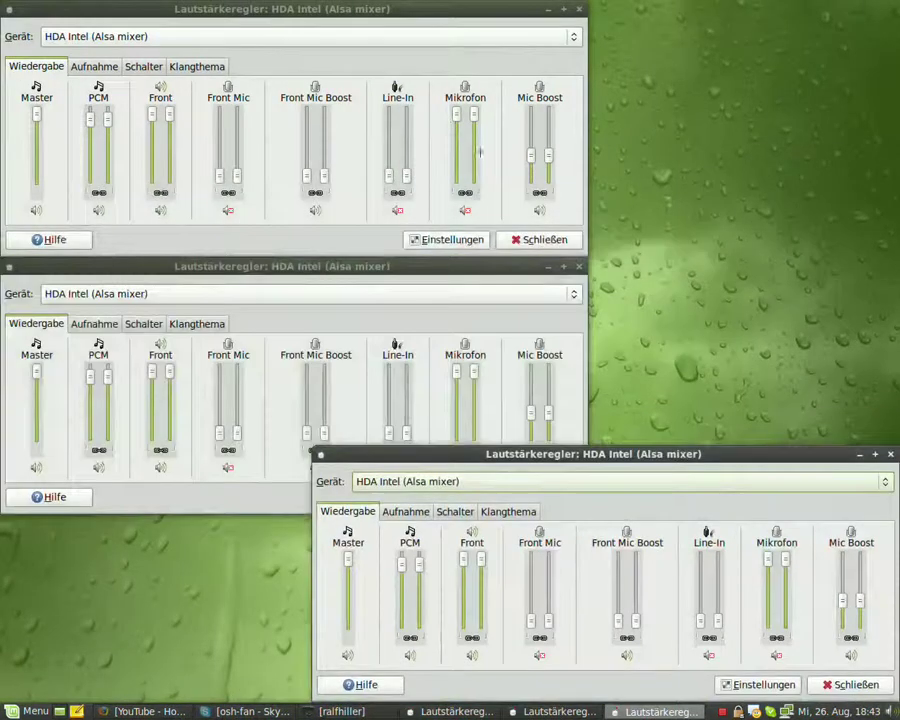
left_click(890, 454)
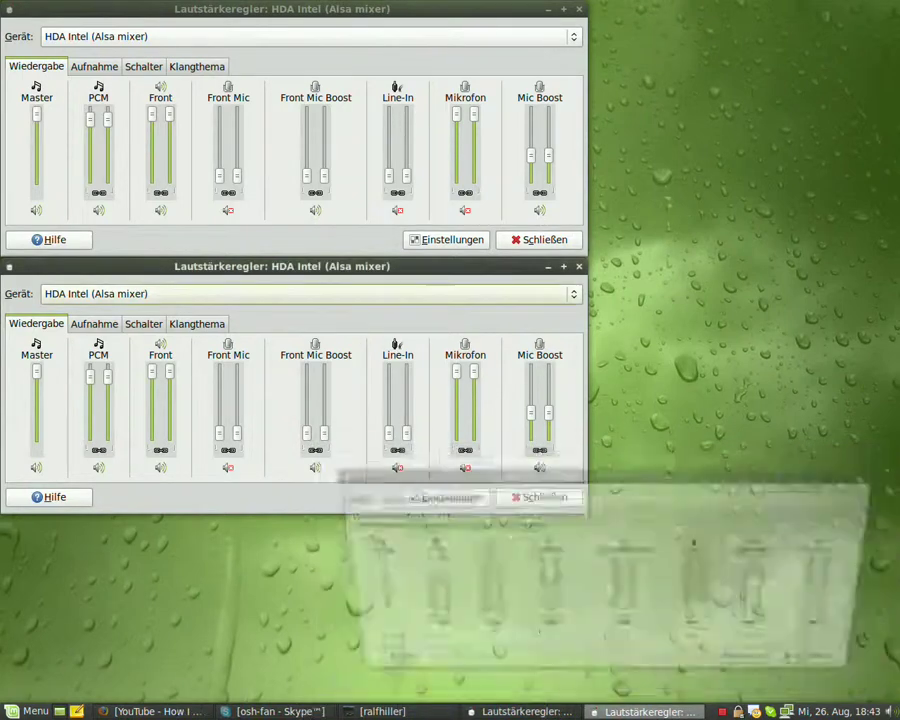
left_click(578, 267)
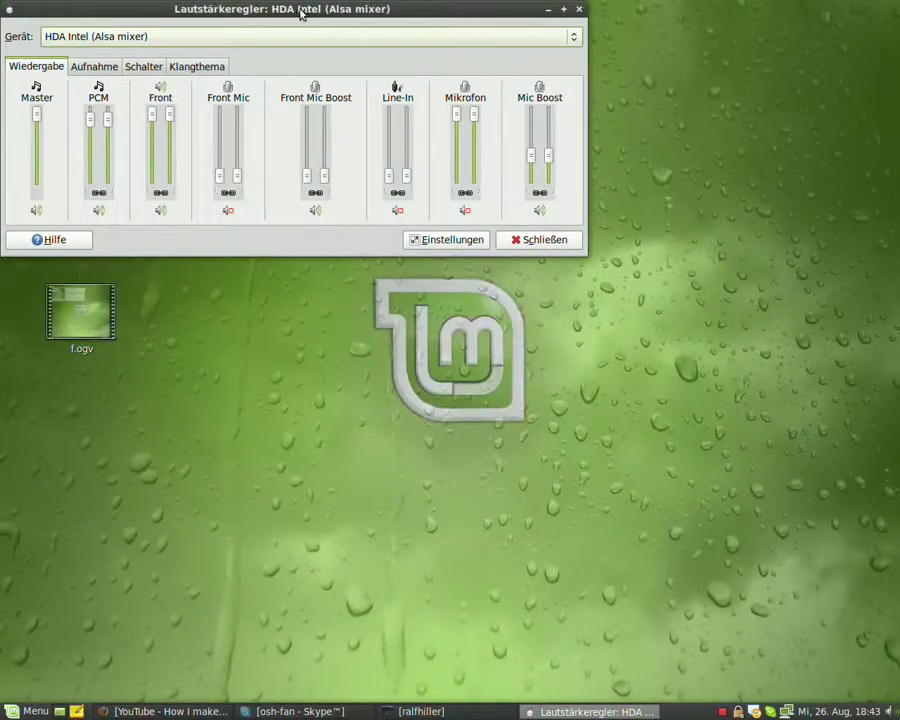
left_click_drag(301, 14, 437, 221)
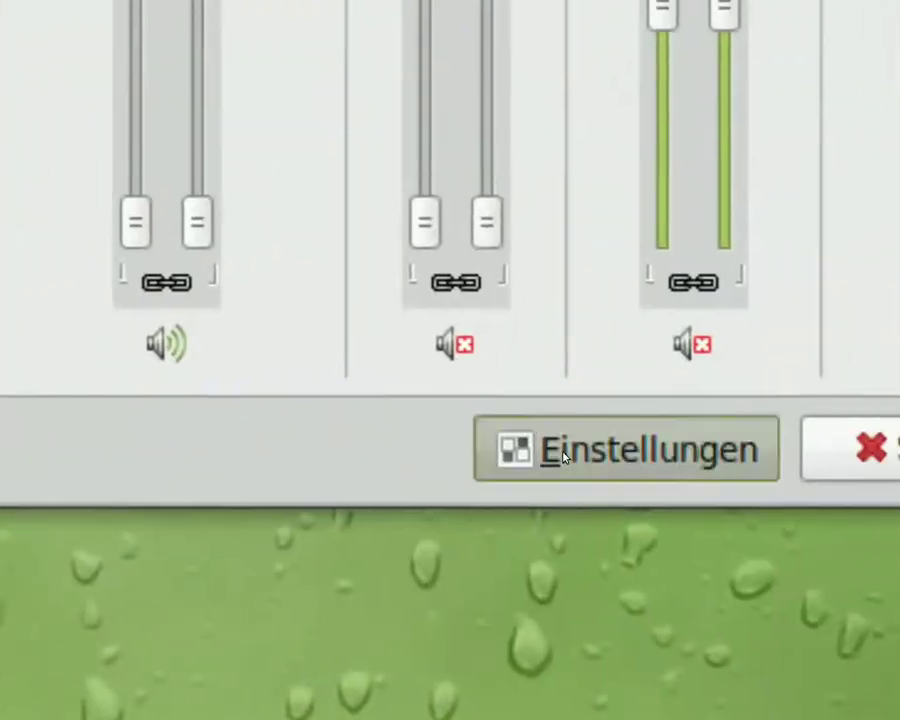
left_click(899, 655)
scroll(405, 385, "down", 2)
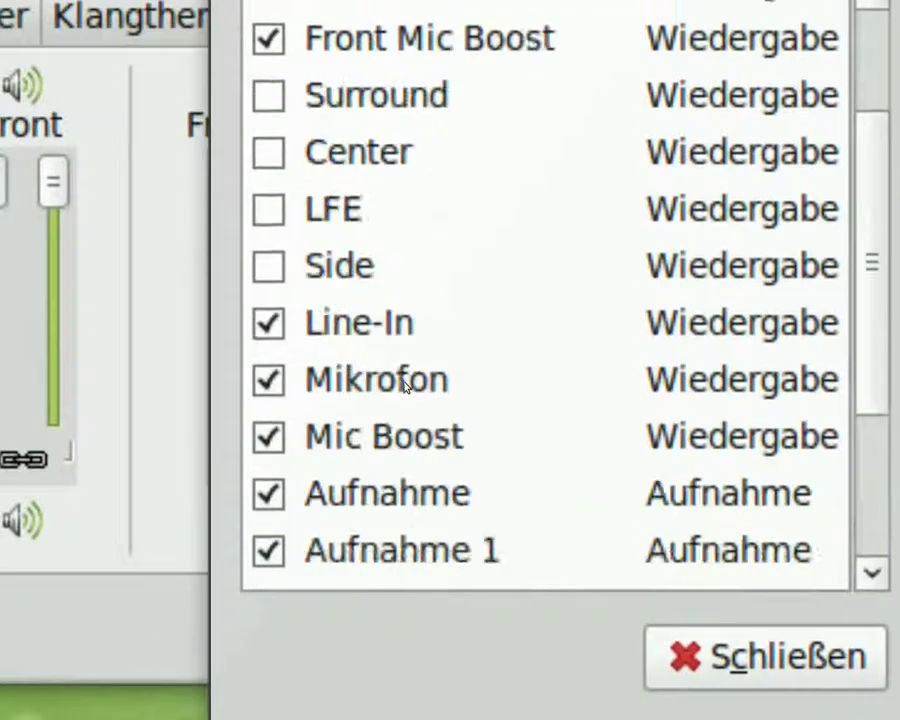
scroll(405, 385, "down", 4)
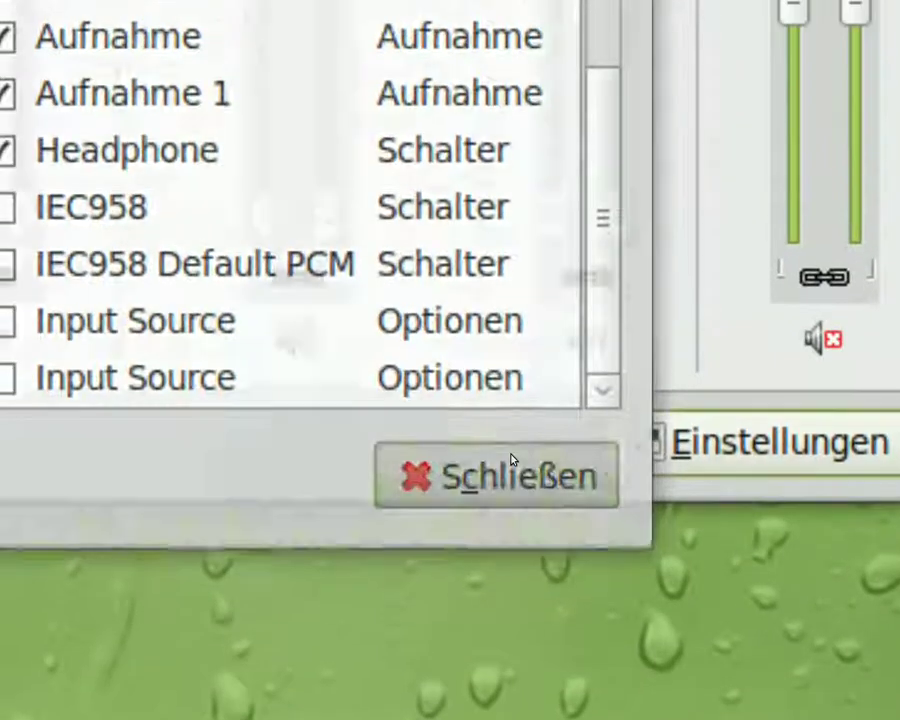
left_click(511, 459)
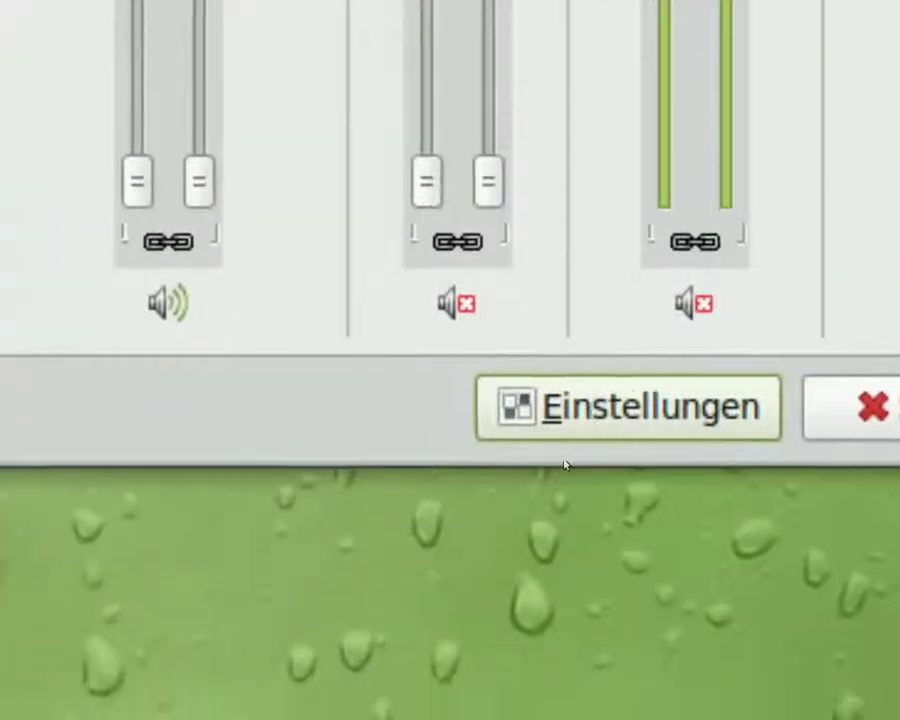
left_click(590, 425)
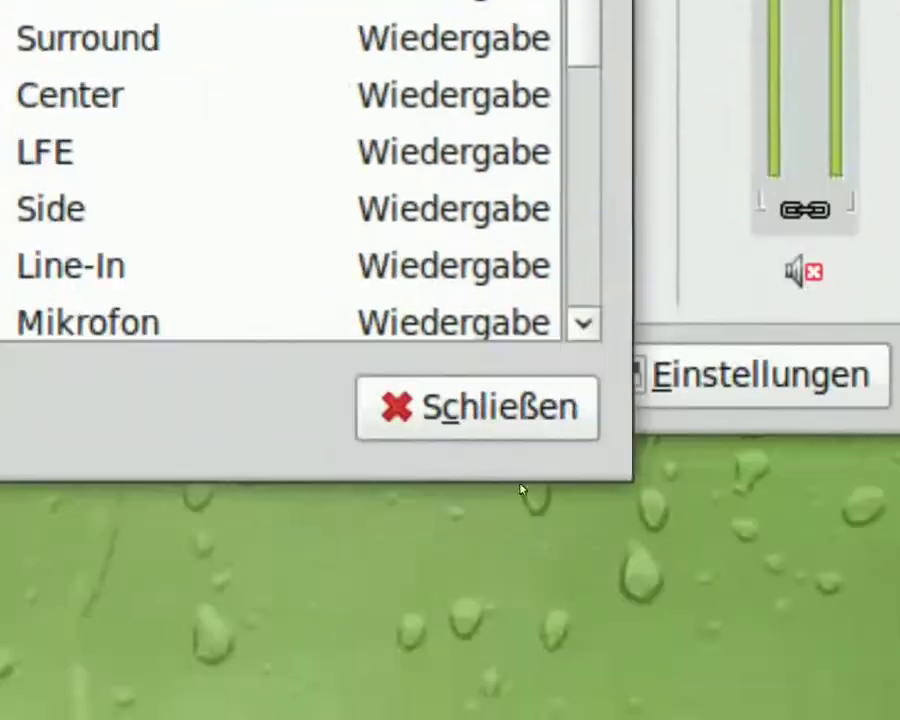
left_click(490, 405)
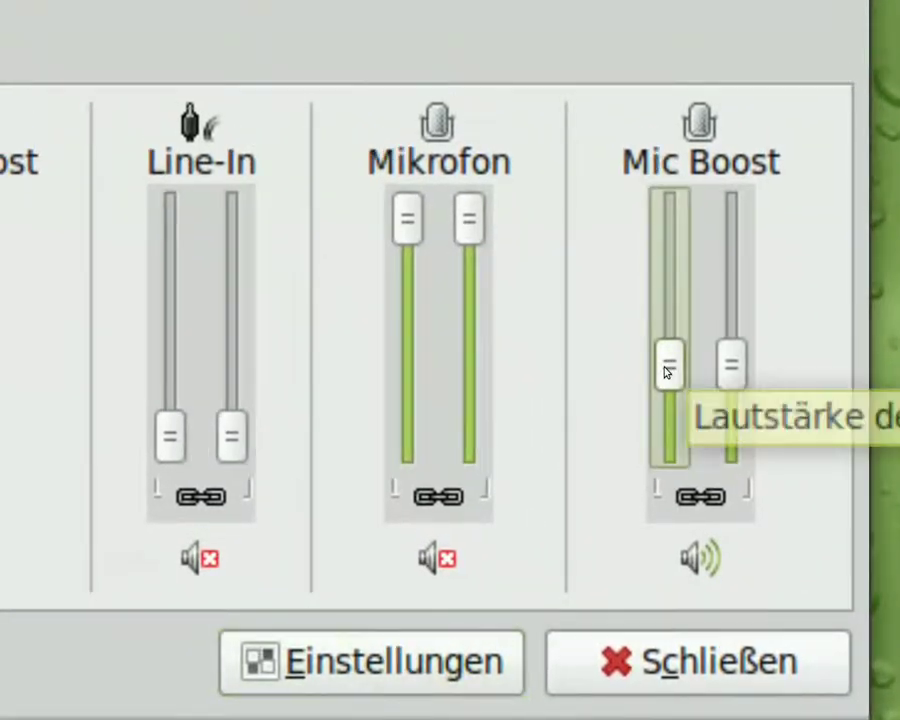
Lower Mic Boost slightly and view the Aufnahme capture controls
left_click_drag(667, 370, 668, 378)
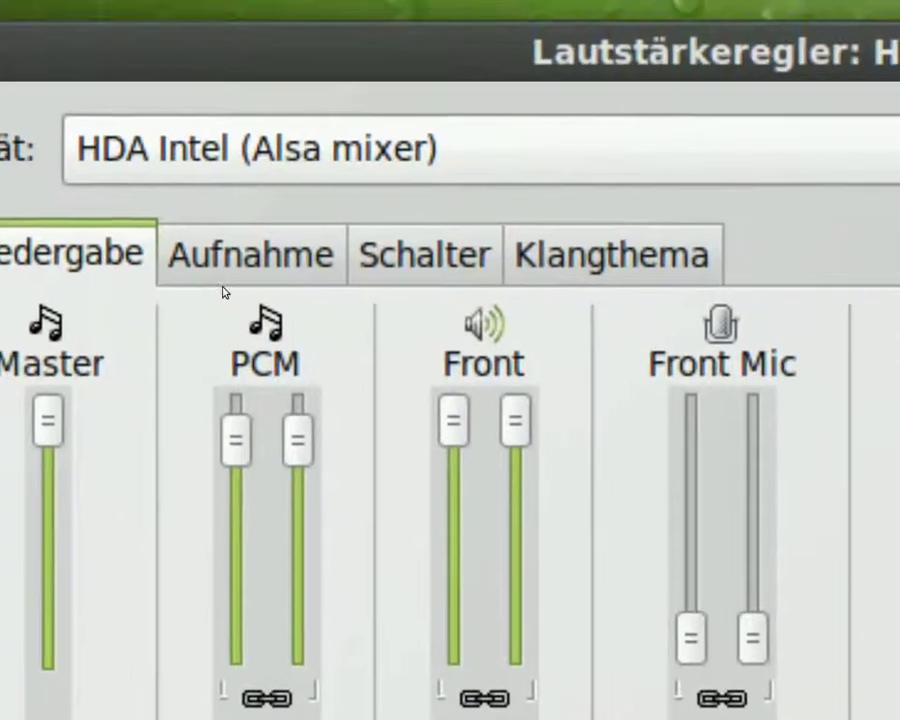
left_click(222, 282)
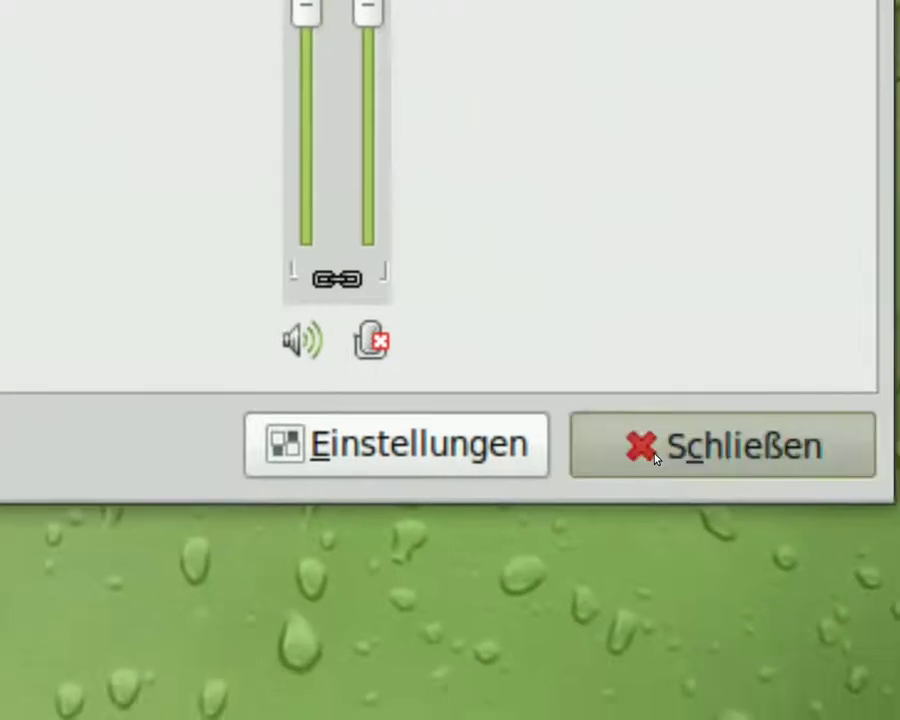
Close the ALSA Mixer window with Schließen, leaving the bare desktop and f.ogv file visible
left_click(655, 457)
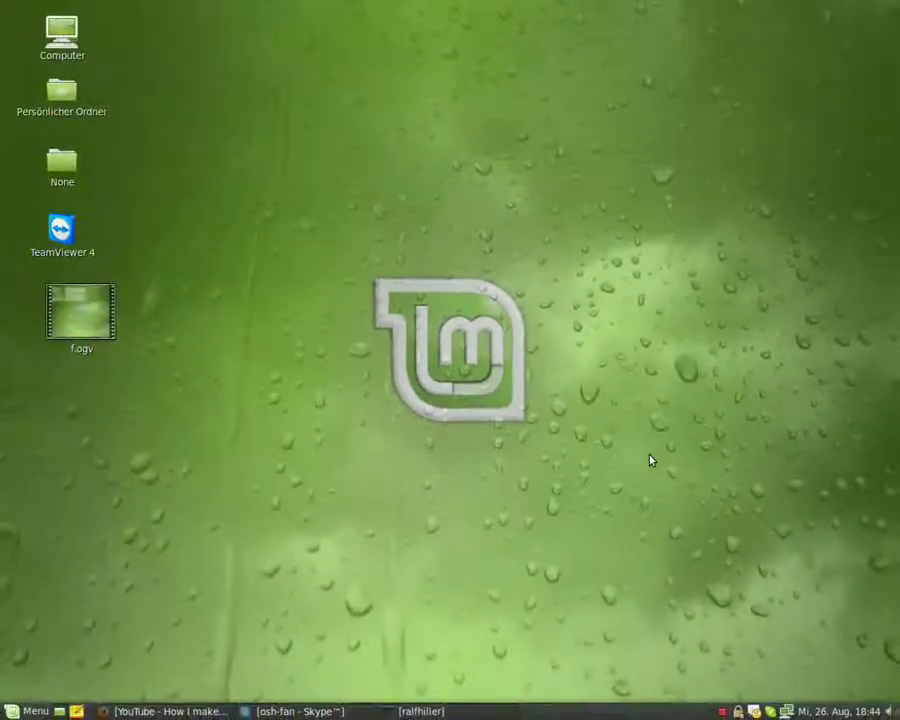